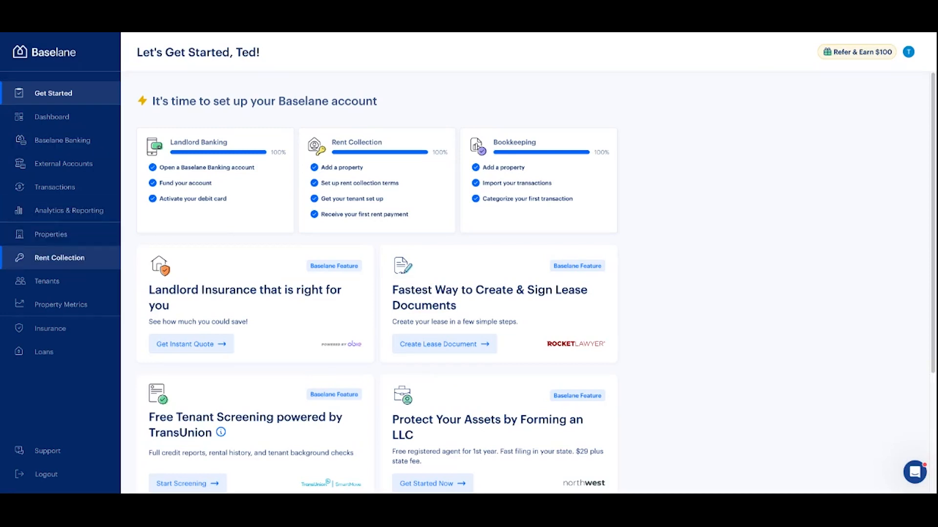
# Step: Open the full invoice list of the AMLI at Mueller Unit B rent collection
pyautogui.click(37, 264)
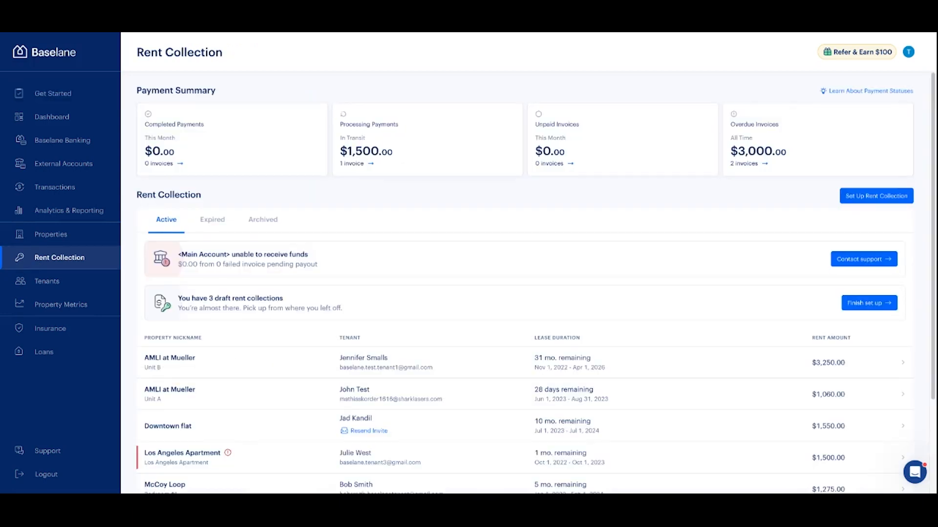
pyautogui.scroll(-3, 483, 351)
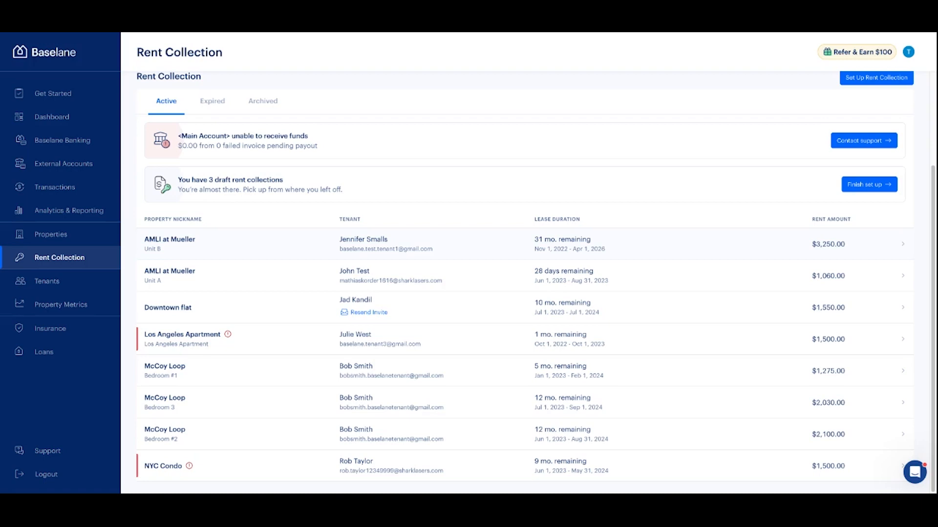
pyautogui.click(488, 244)
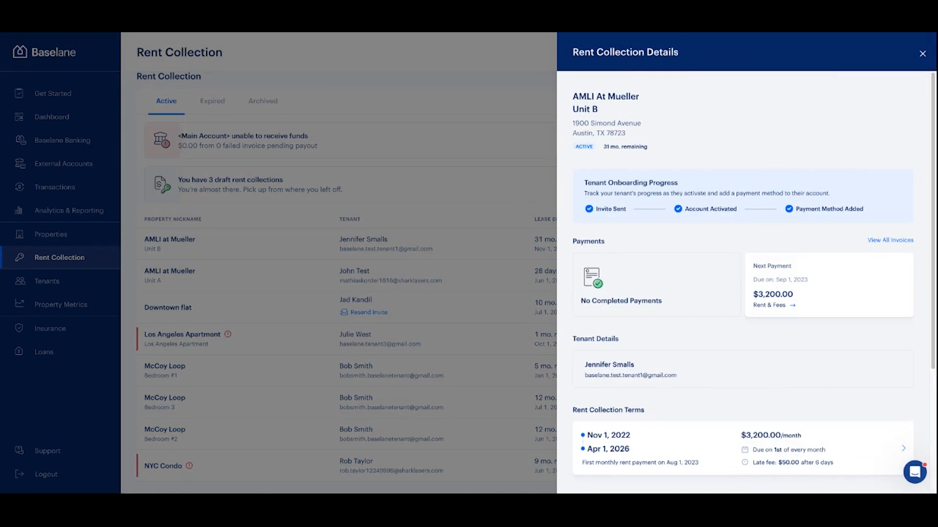
pyautogui.click(890, 240)
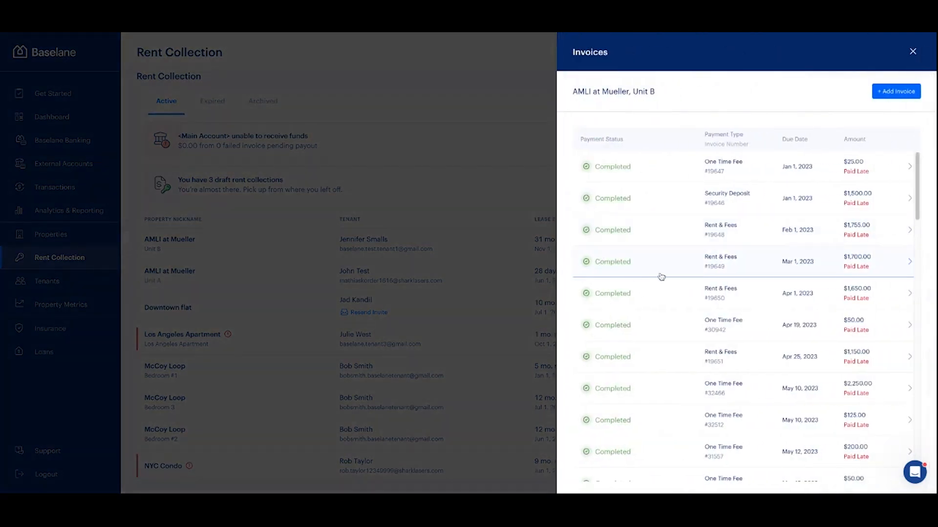
# Step: Open the unpaid Rent & Fees invoice due Sep 1, 2023 for editing
pyautogui.scroll(-2, 661, 276)
pyautogui.scroll(-4, 661, 275)
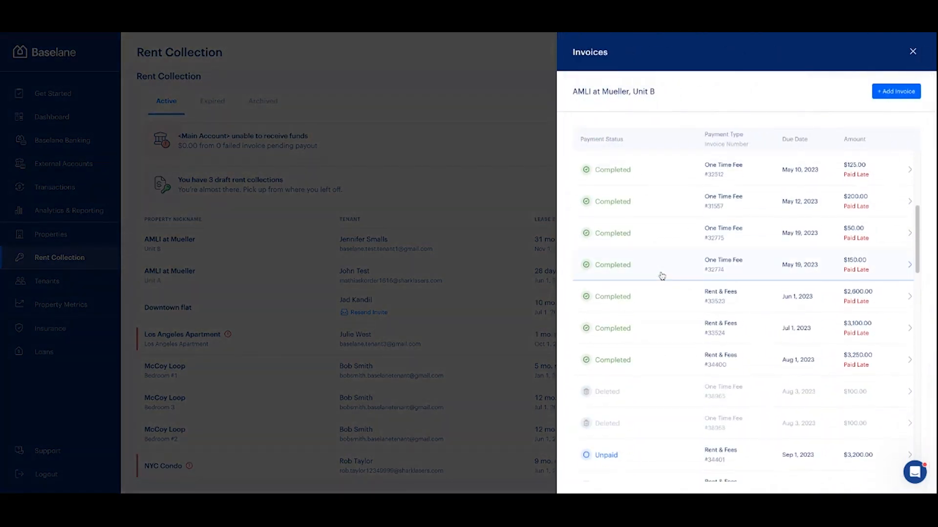
pyautogui.scroll(-2, 654, 287)
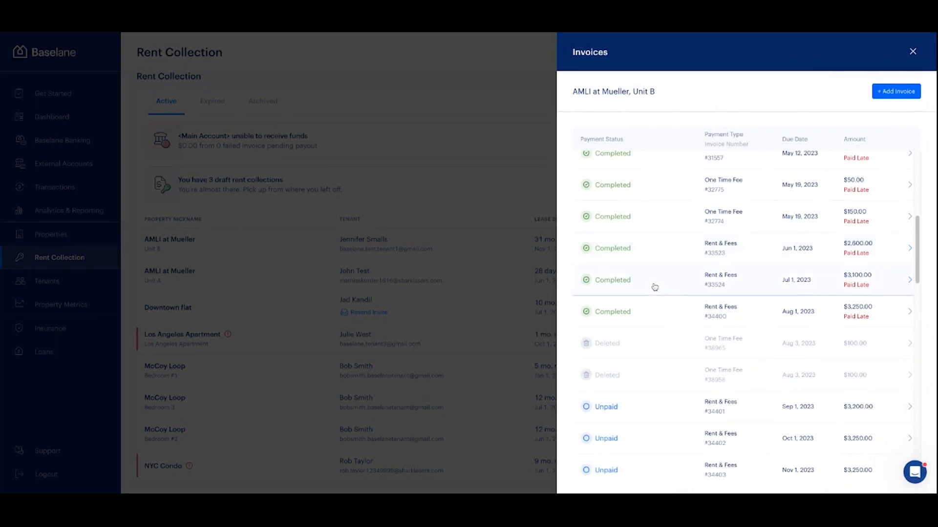
pyautogui.scroll(-6, 654, 287)
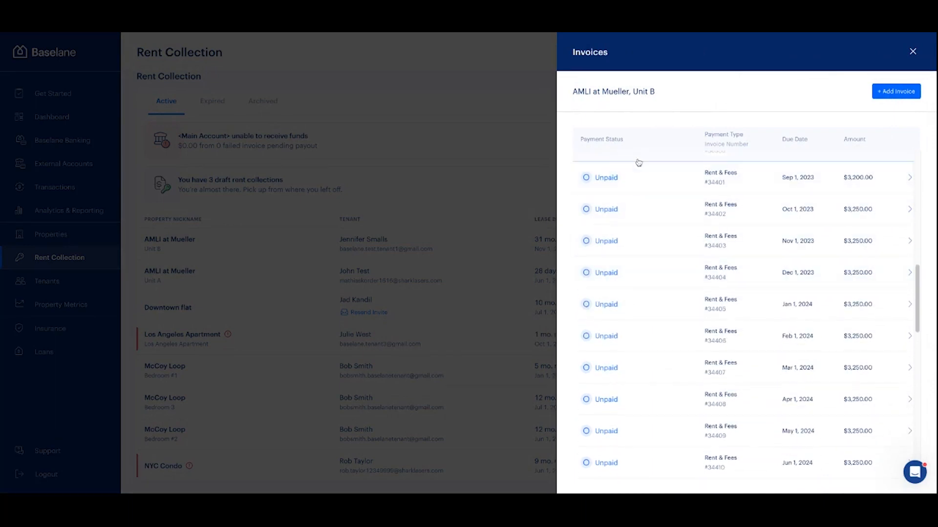
pyautogui.tripleClick(632, 142)
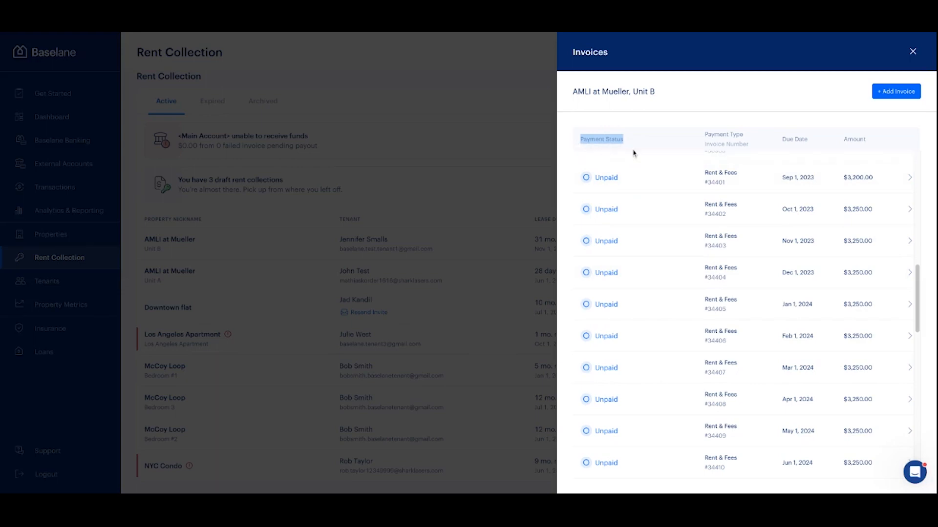
pyautogui.click(647, 180)
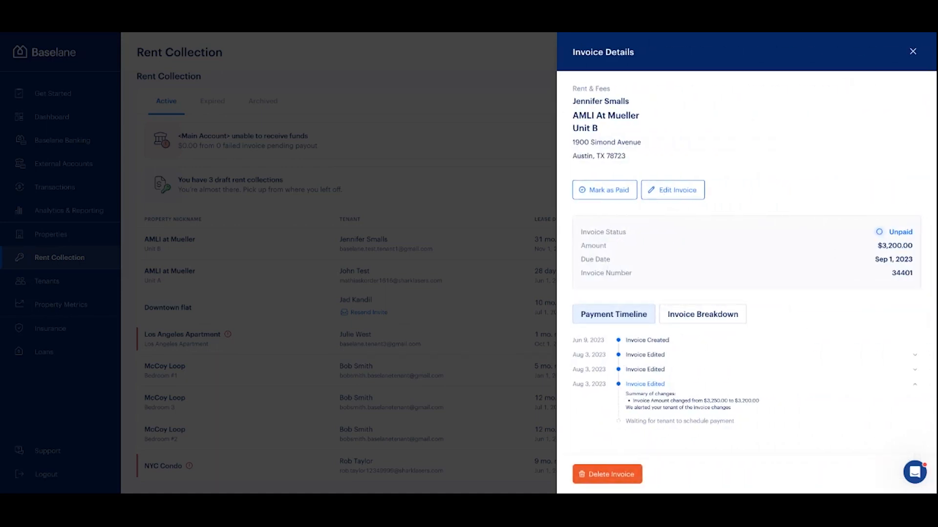
pyautogui.click(674, 192)
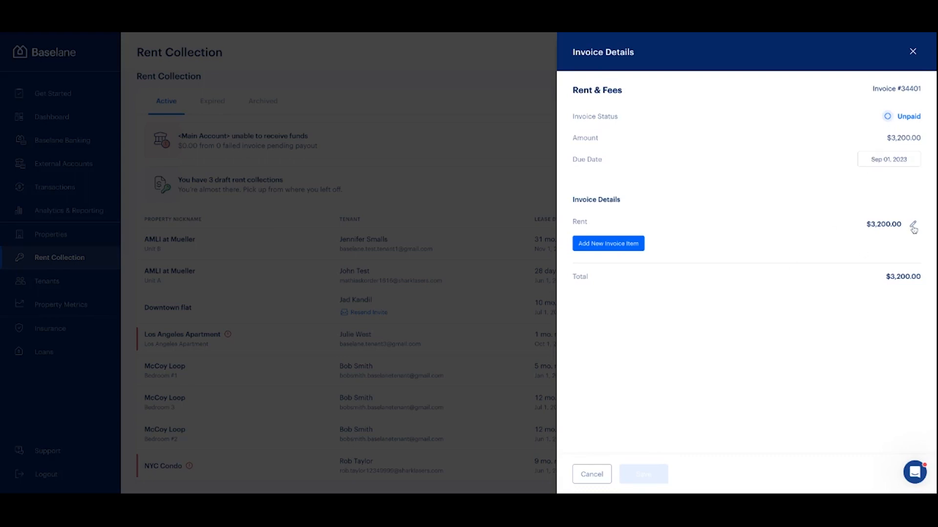
# Step: Add a new invoice item named Pet Fee with an amount of $50
pyautogui.click(608, 249)
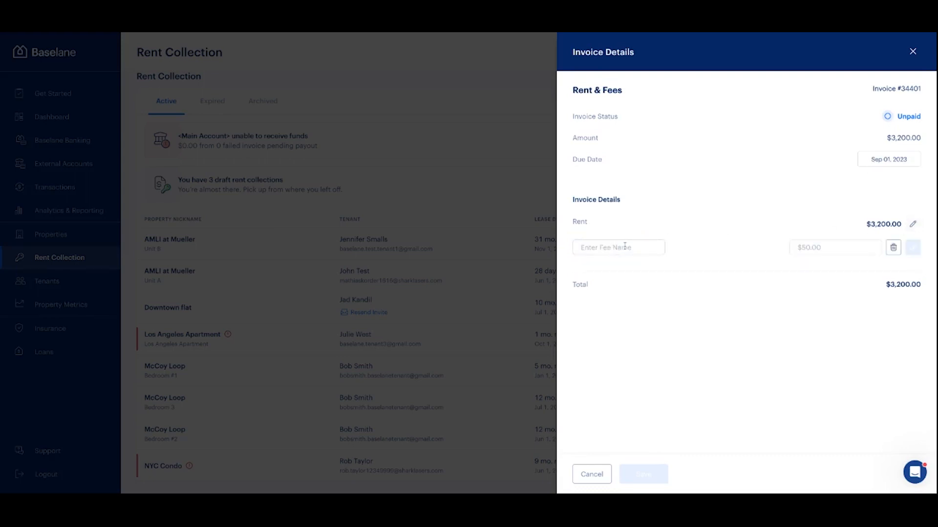
pyautogui.click(625, 245)
pyautogui.write('Pet Fee')
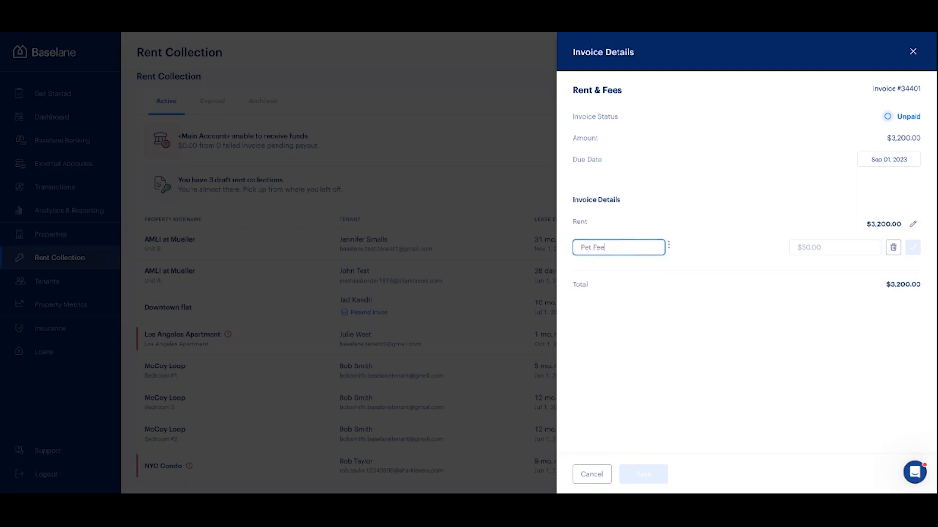
pyautogui.click(867, 248)
pyautogui.write('50.00')
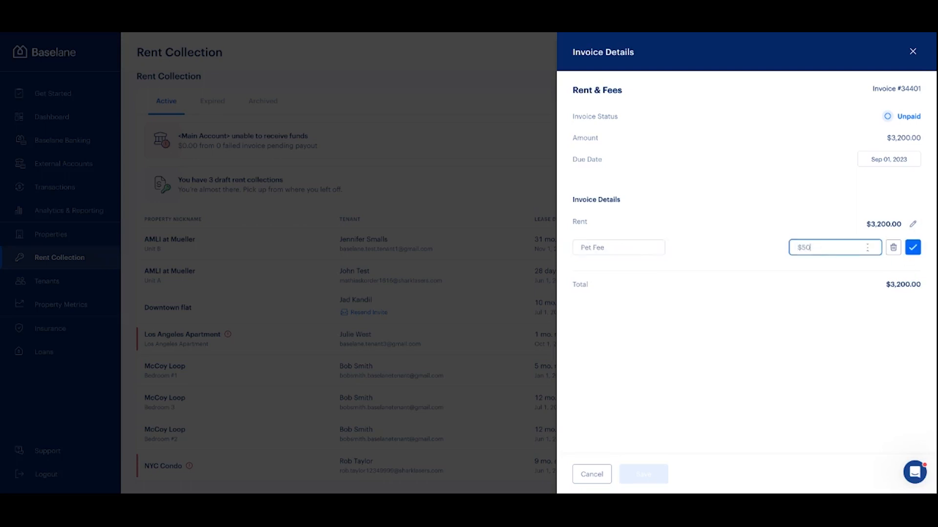
pyautogui.click(911, 250)
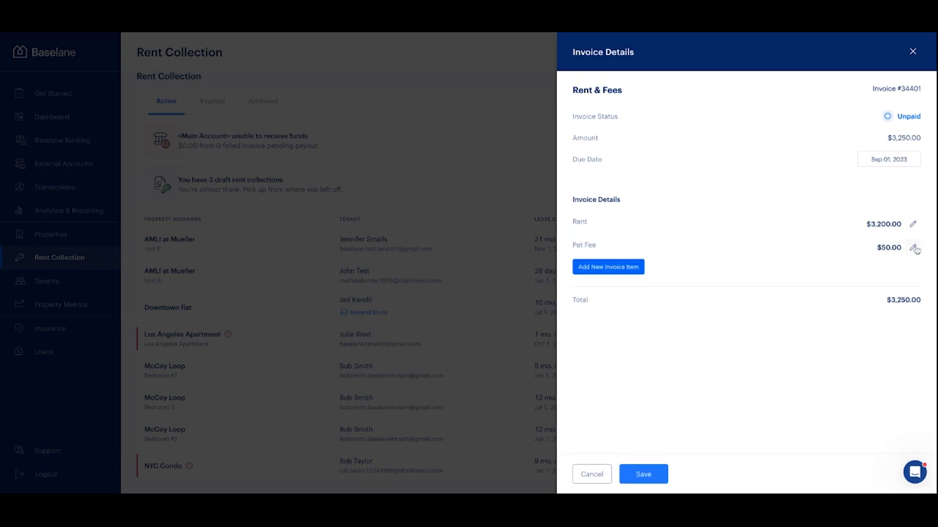
# Step: Save the edited invoice, confirm the modification and return to the Unit B invoice list
pyautogui.click(635, 479)
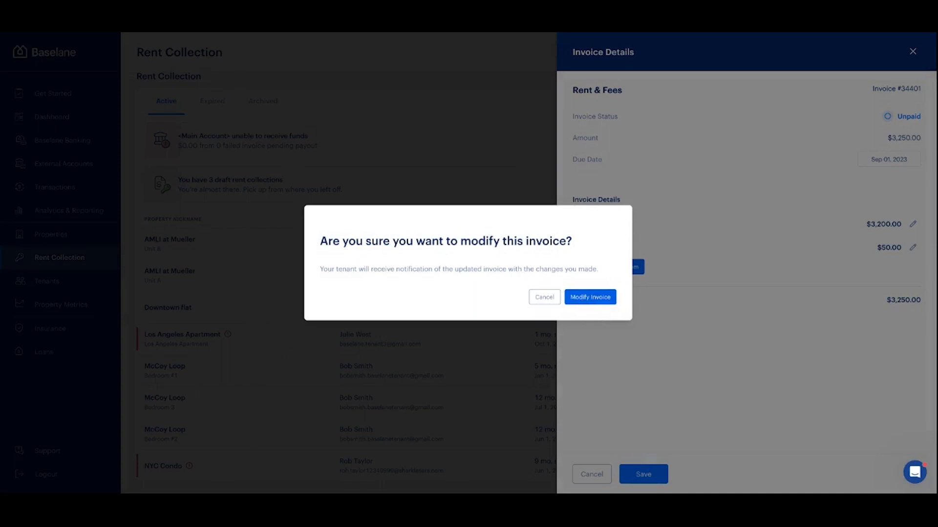
pyautogui.click(590, 297)
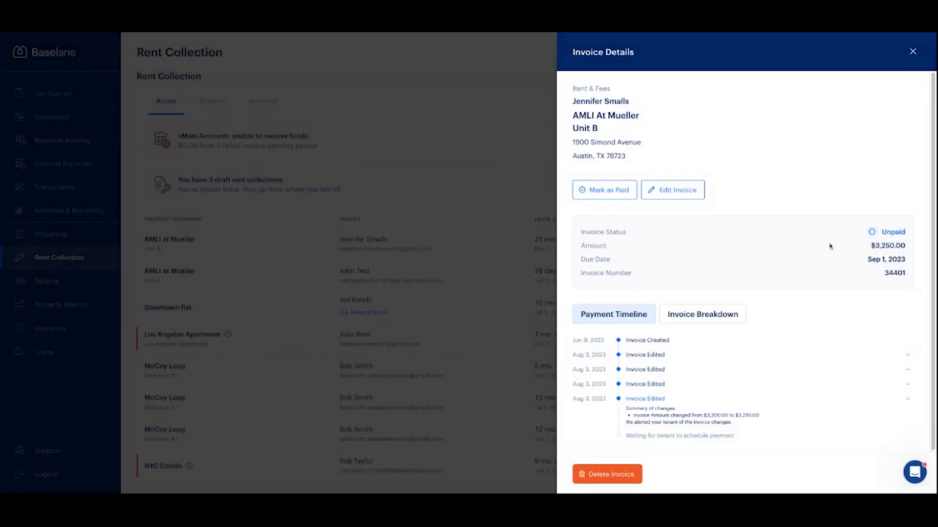
pyautogui.moveTo(870, 246); pyautogui.dragTo(906, 247)
pyautogui.click(912, 52)
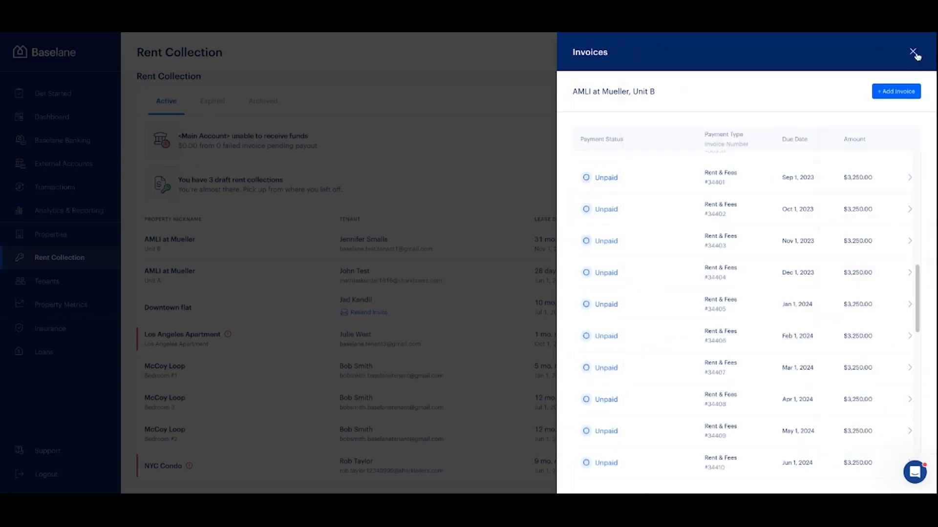
# Step: Create a one-time invoice for Unit B with the item "Repair for window" at $100
pyautogui.click(902, 97)
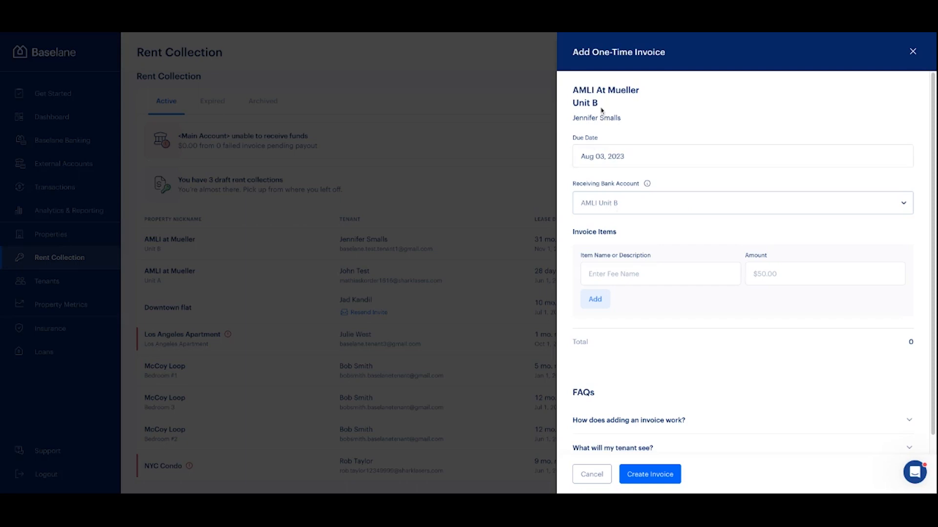
pyautogui.click(625, 276)
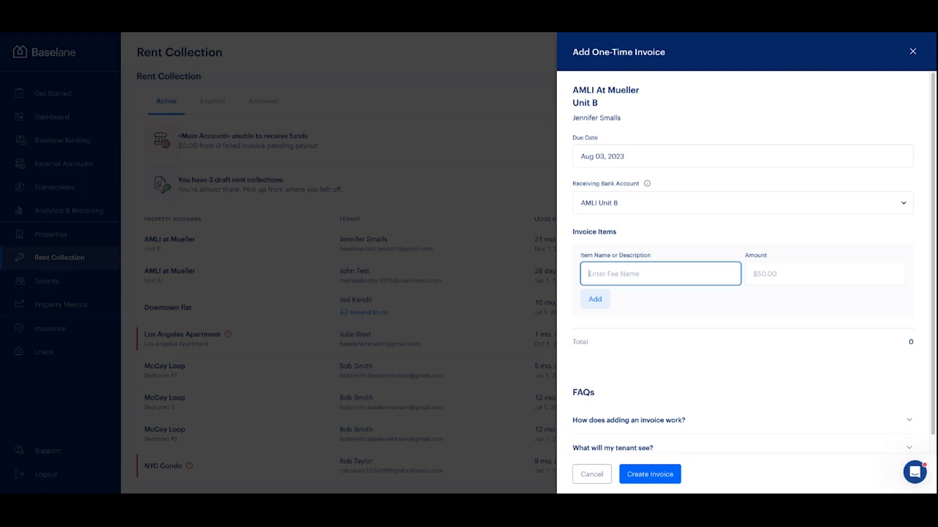
pyautogui.write('REpair for window')
pyautogui.press('Tab')
pyautogui.write('100')
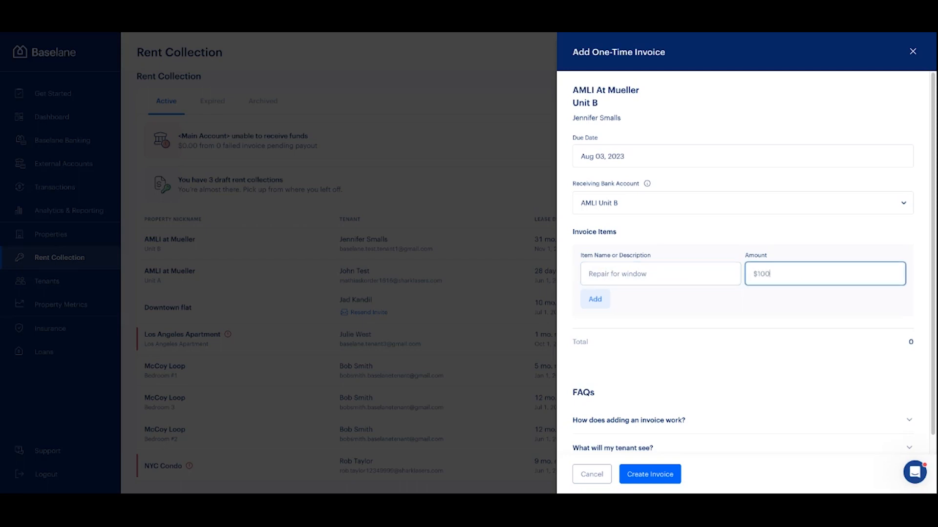
pyautogui.click(594, 300)
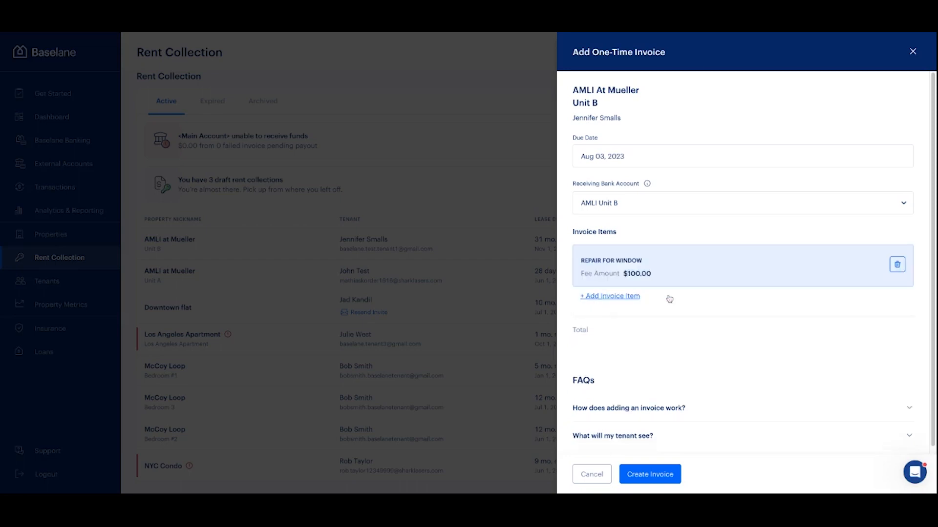
pyautogui.click(663, 481)
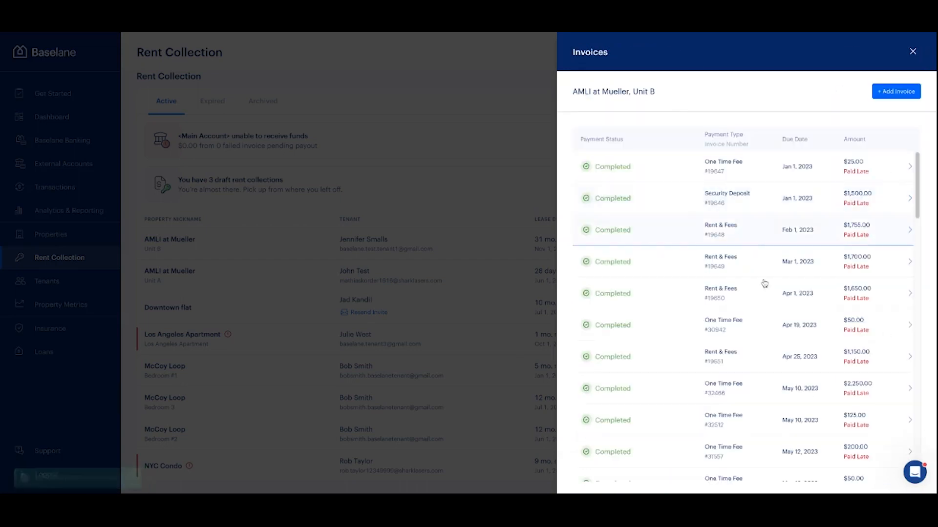
# Step: Check the Unit B invoice list for the new one-time fee and view the Sep 1, 2023 invoice's line items
pyautogui.scroll(-7, 762, 293)
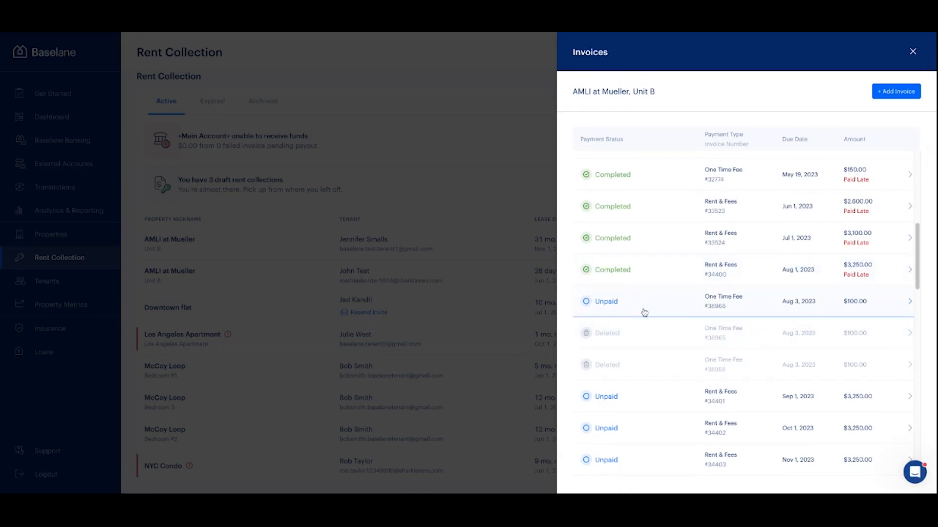
pyautogui.click(912, 52)
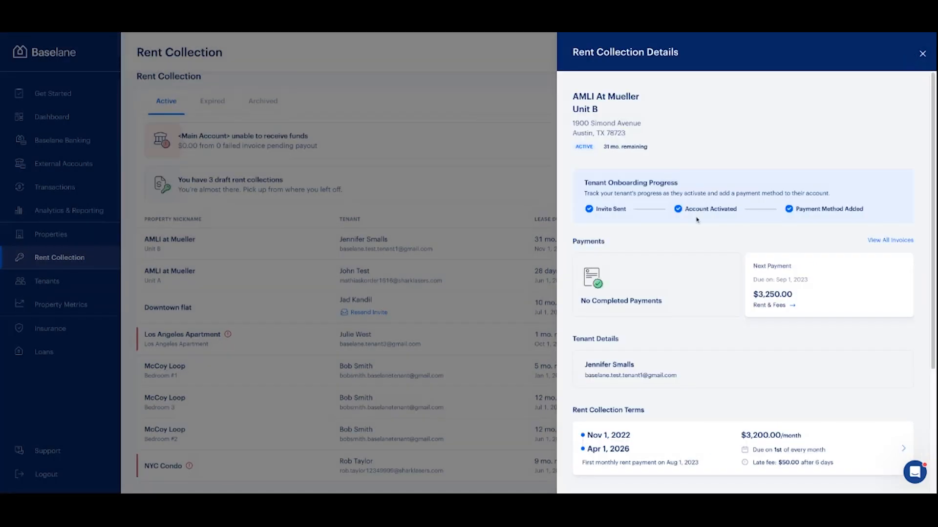
pyautogui.click(887, 244)
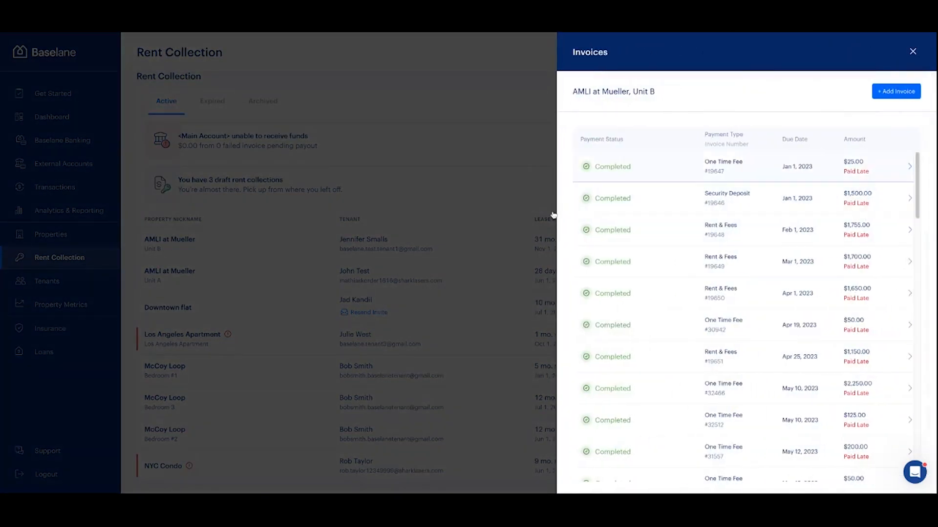
pyautogui.scroll(-5, 638, 272)
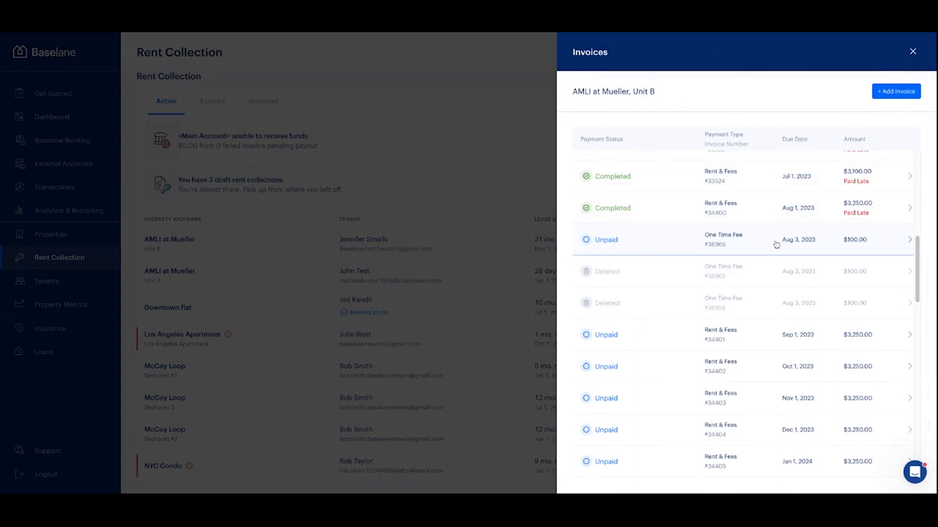
pyautogui.click(751, 338)
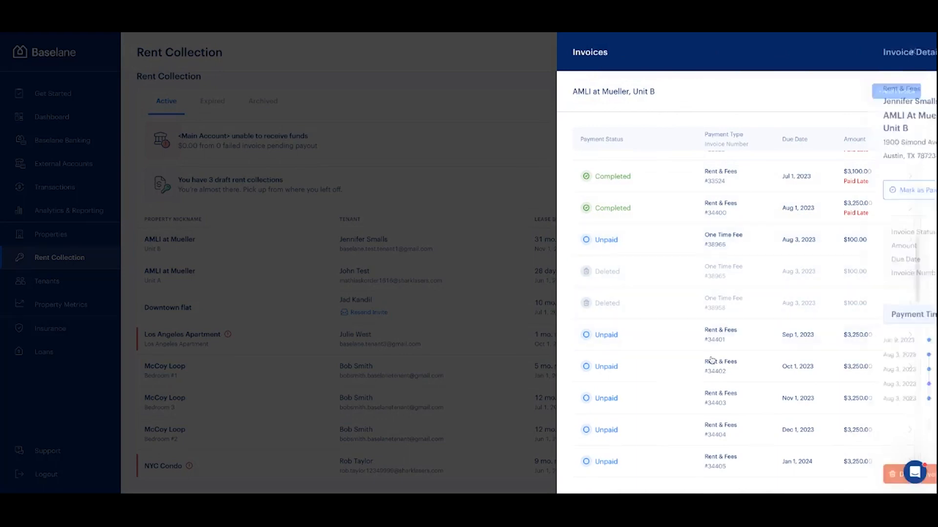
pyautogui.click(682, 187)
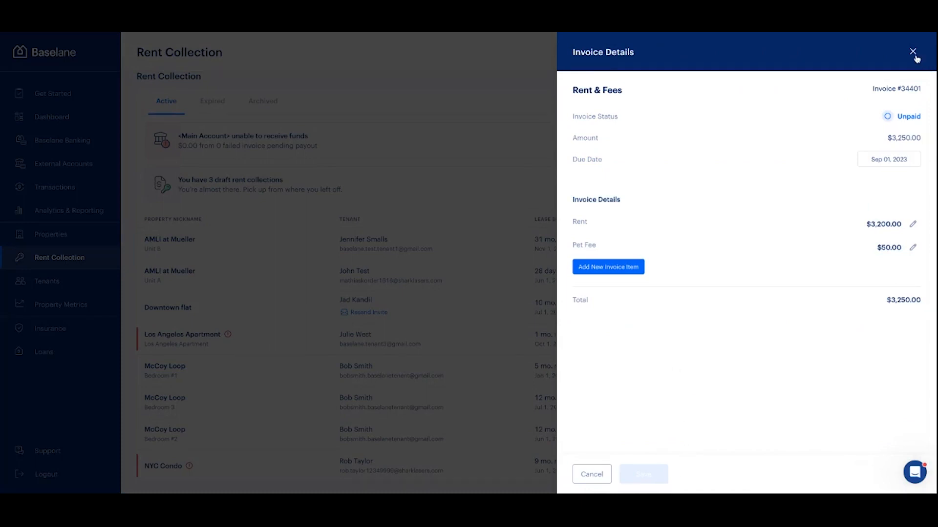
pyautogui.click(913, 53)
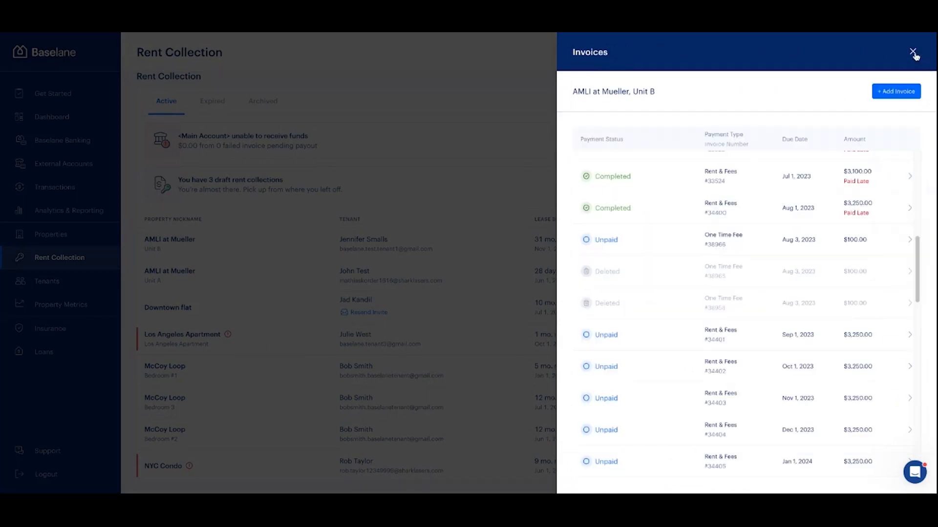
# Step: Look over the blank one-time invoice form and the Sep 1, 2023 invoice's edit form, and return to the rent collection details
pyautogui.click(883, 97)
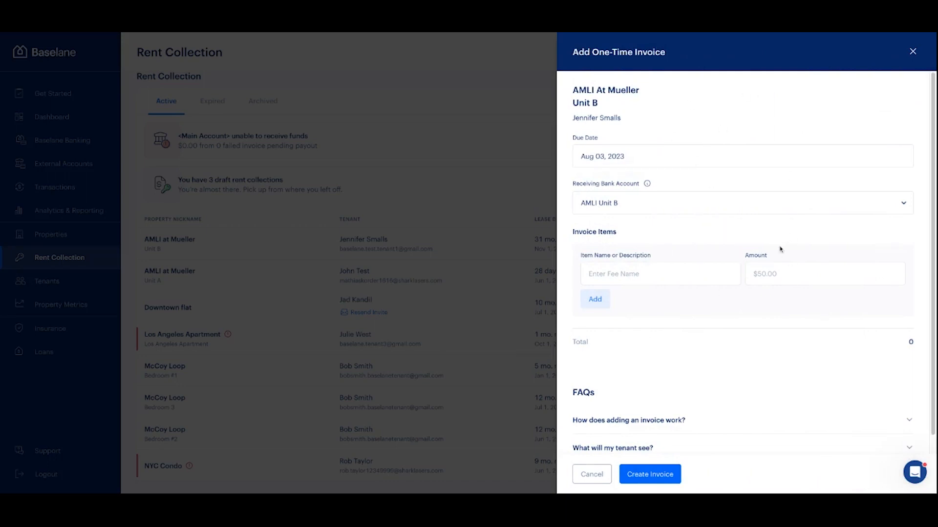
pyautogui.click(913, 52)
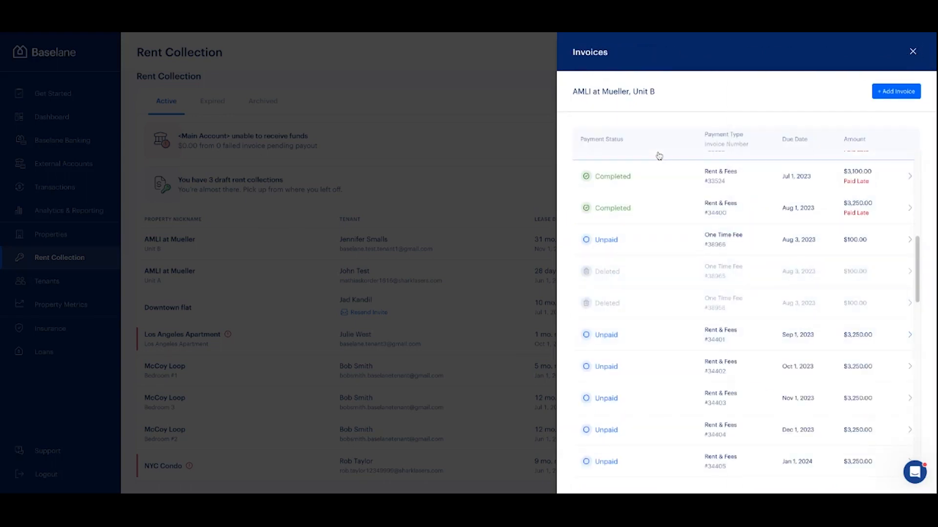
pyautogui.click(723, 335)
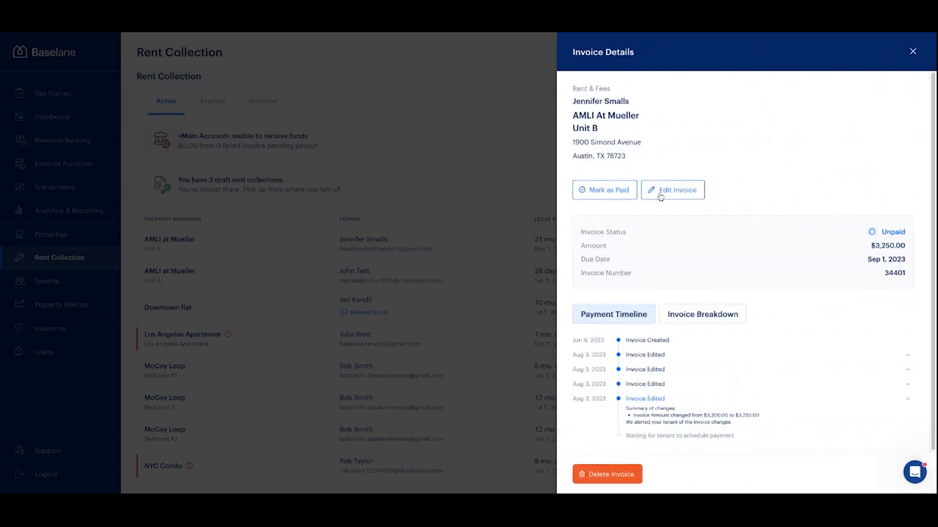
pyautogui.click(660, 195)
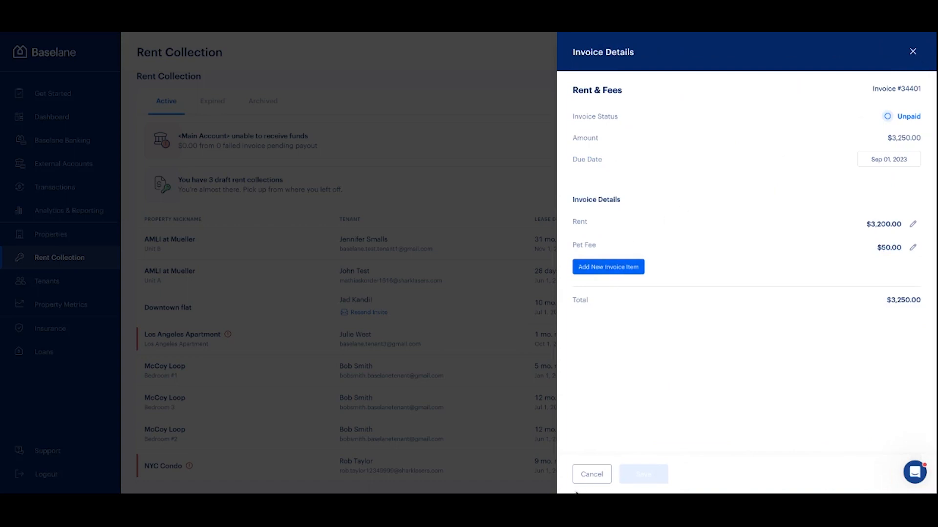
pyautogui.click(589, 478)
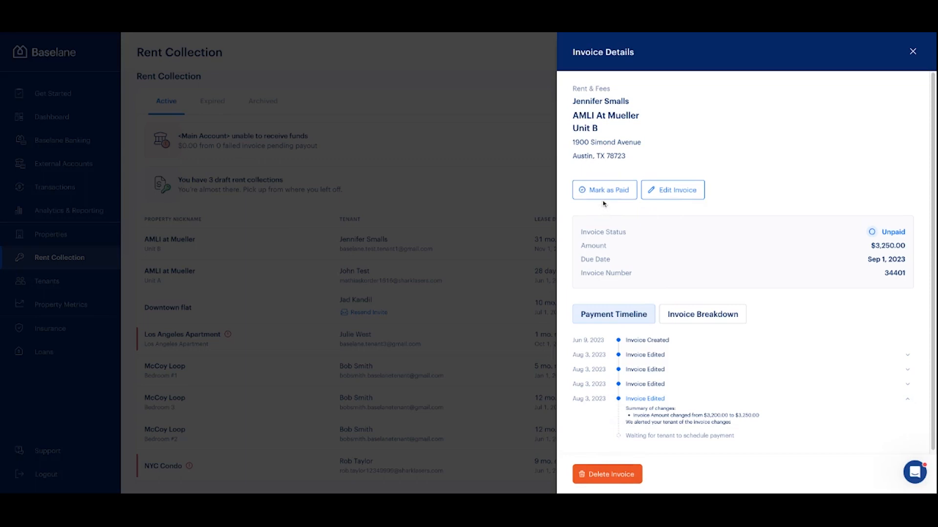
pyautogui.click(912, 52)
pyautogui.click(912, 51)
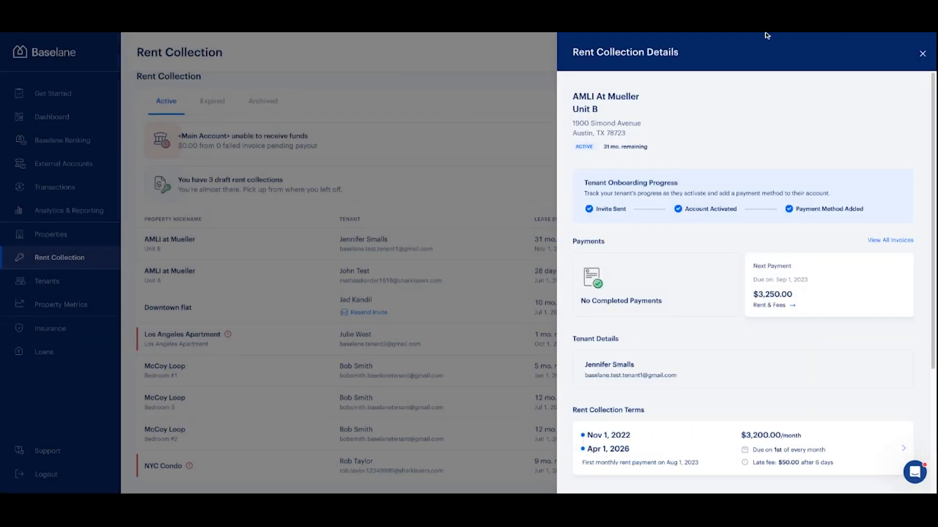